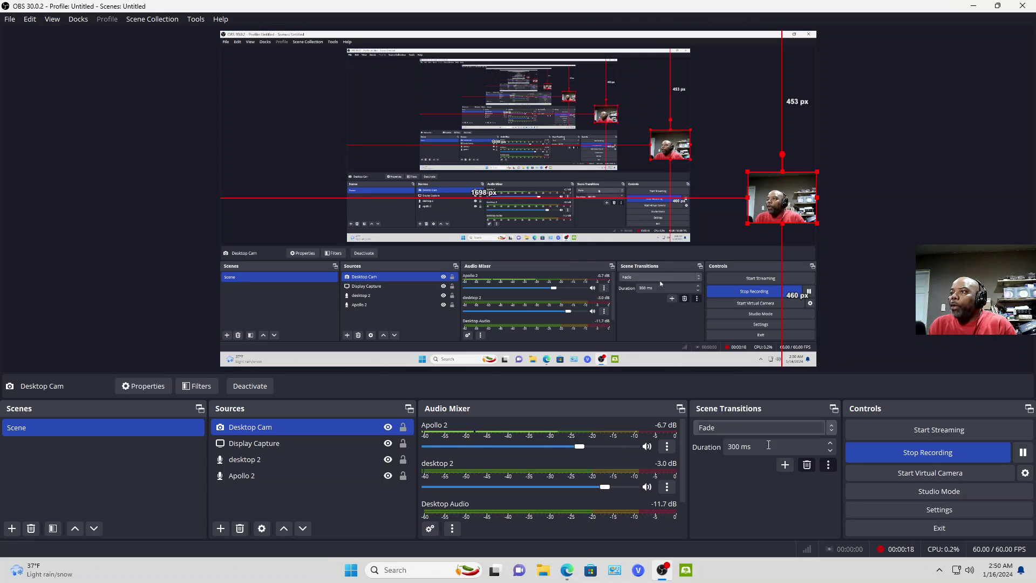
Review the YouTube comments on the Apollo Twin OBS video in Edge, and look through the audio mixer channels in OBS.
click(569, 572)
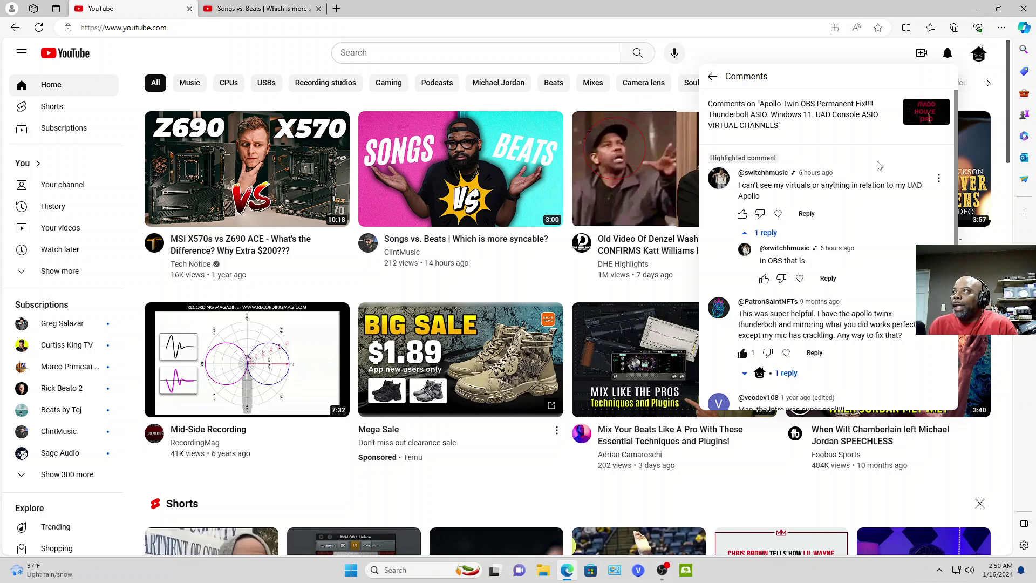
click(976, 9)
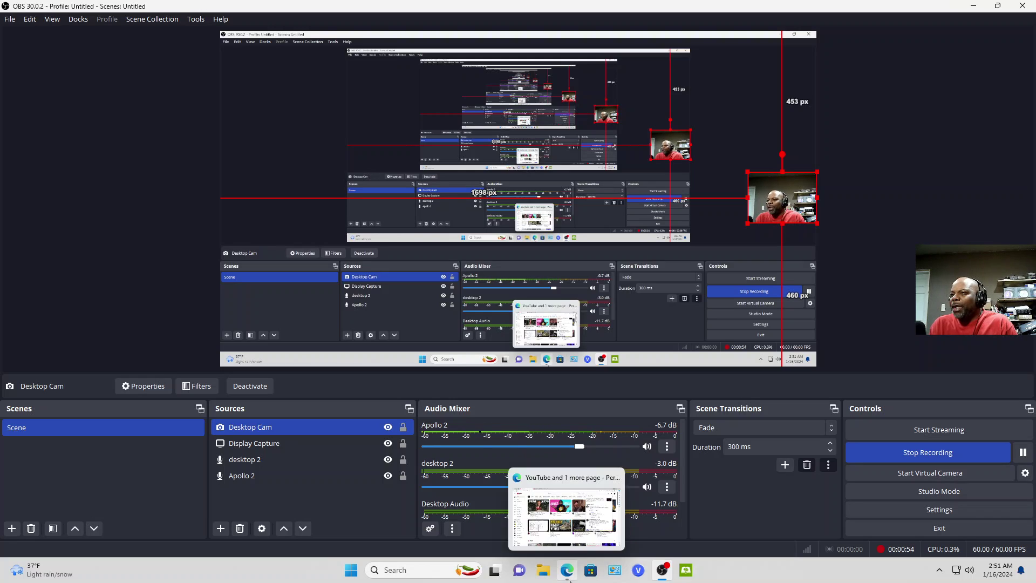
click(566, 577)
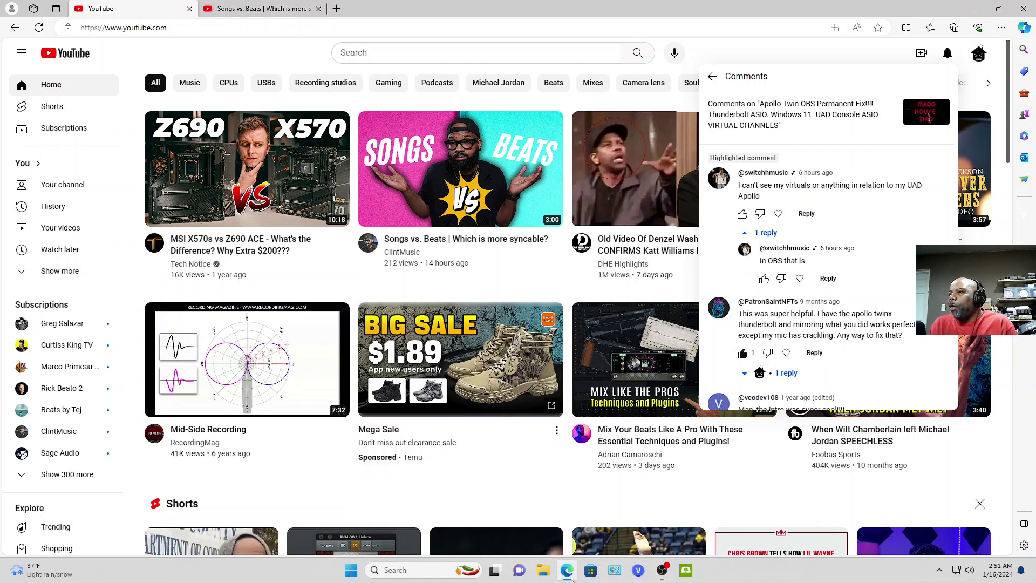
click(662, 573)
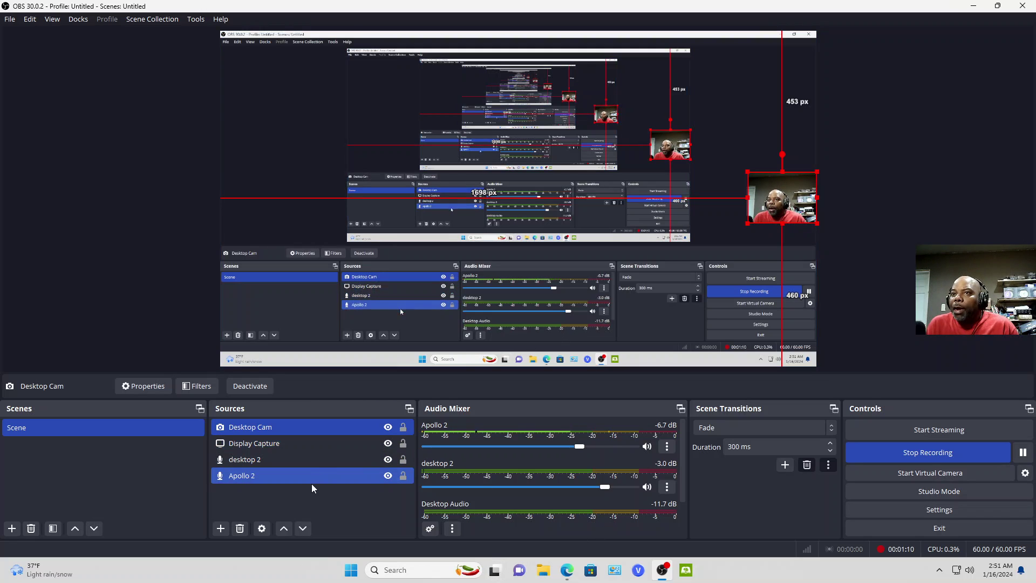
scroll(502, 503, down, 1)
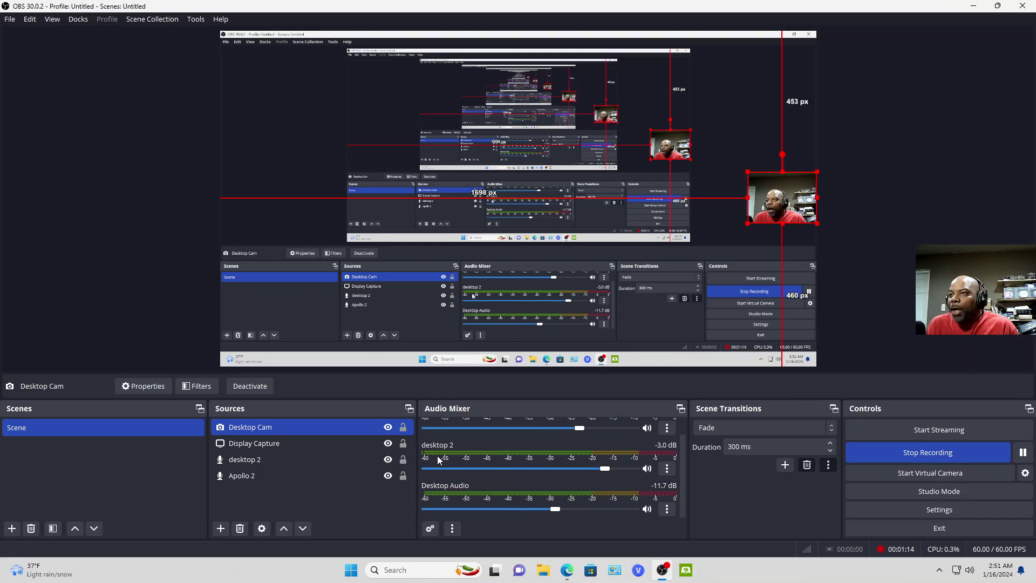
scroll(440, 453, up, 1)
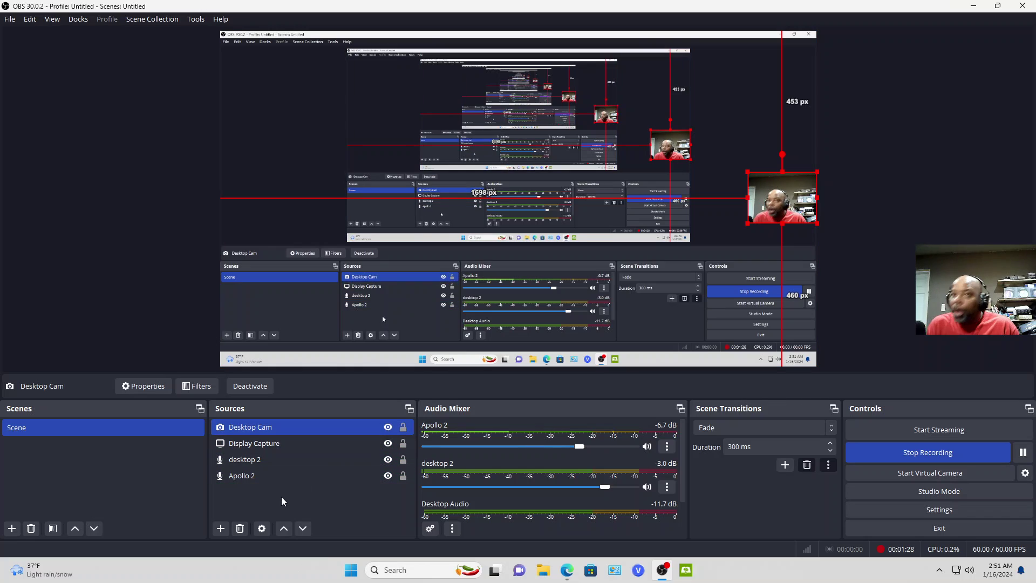
Add a new ASIO Input Capture source named "ASIO Input Capture 3" to the scene.
click(222, 528)
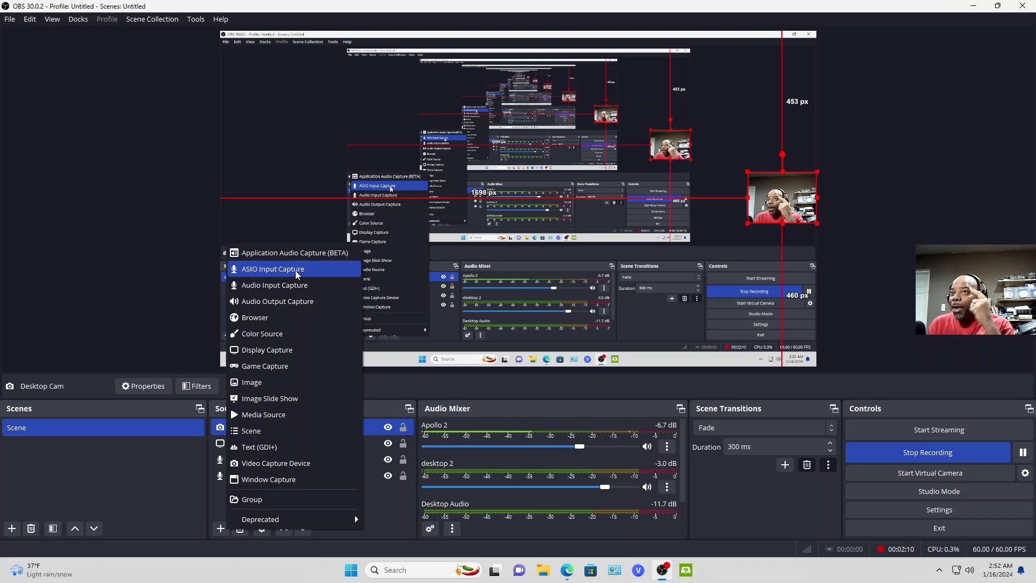
click(296, 269)
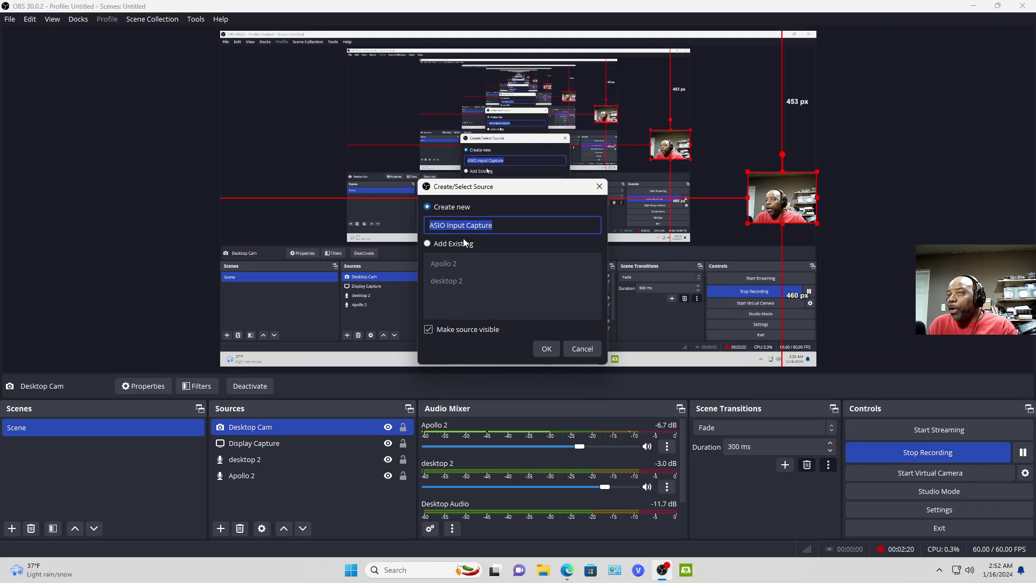
key(End)
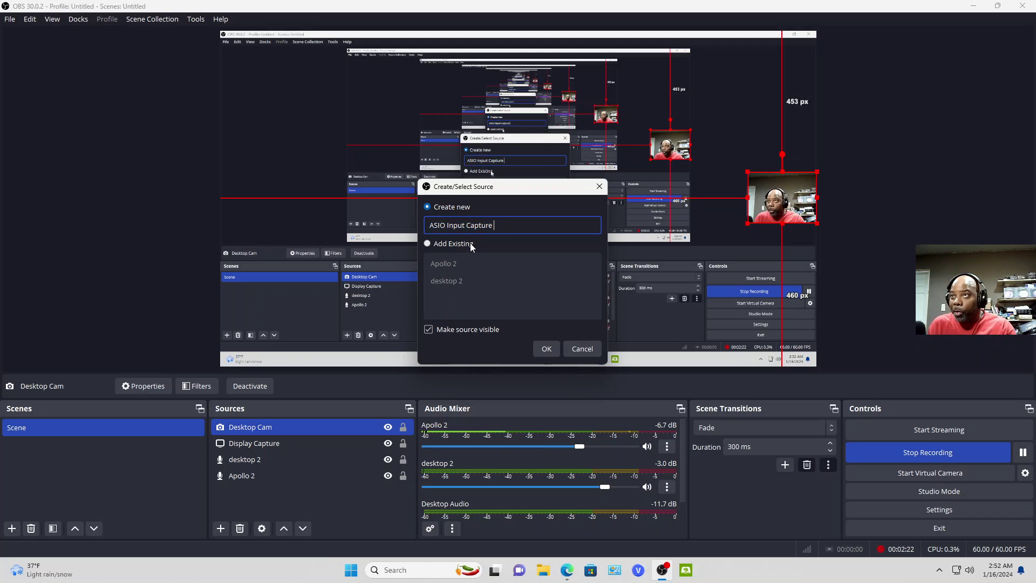
text(3)
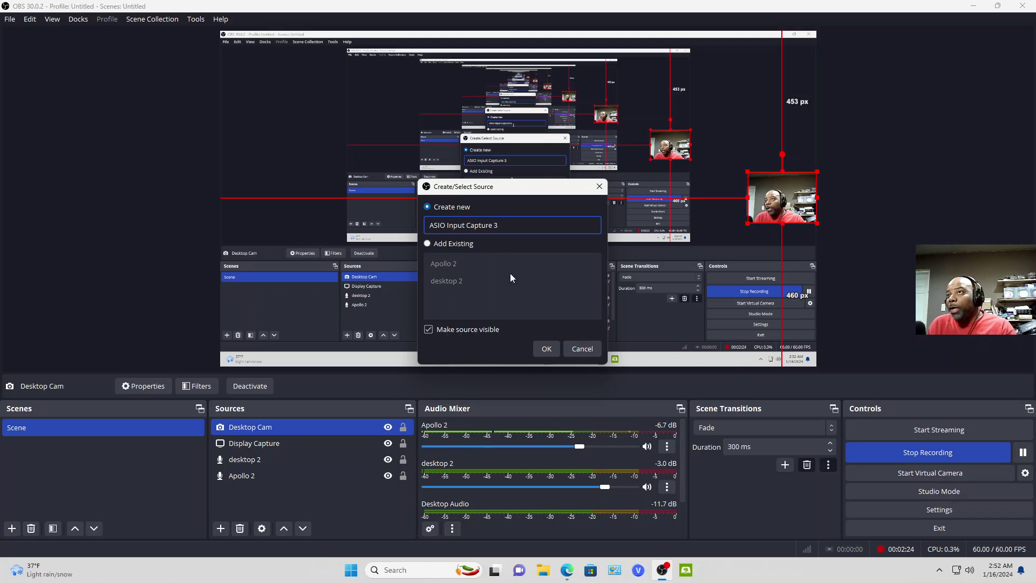
click(545, 350)
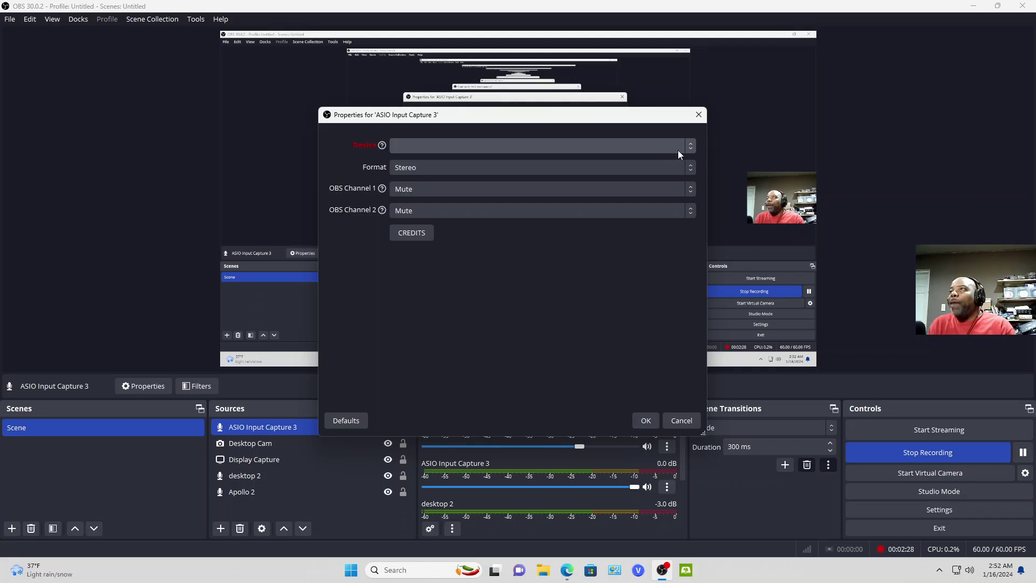
Try the Universal Audio Thunderbolt device with VIRTUAL 1 and VIRTUAL 2 as OBS channels 1 and 2, and cancel the source properties.
click(677, 150)
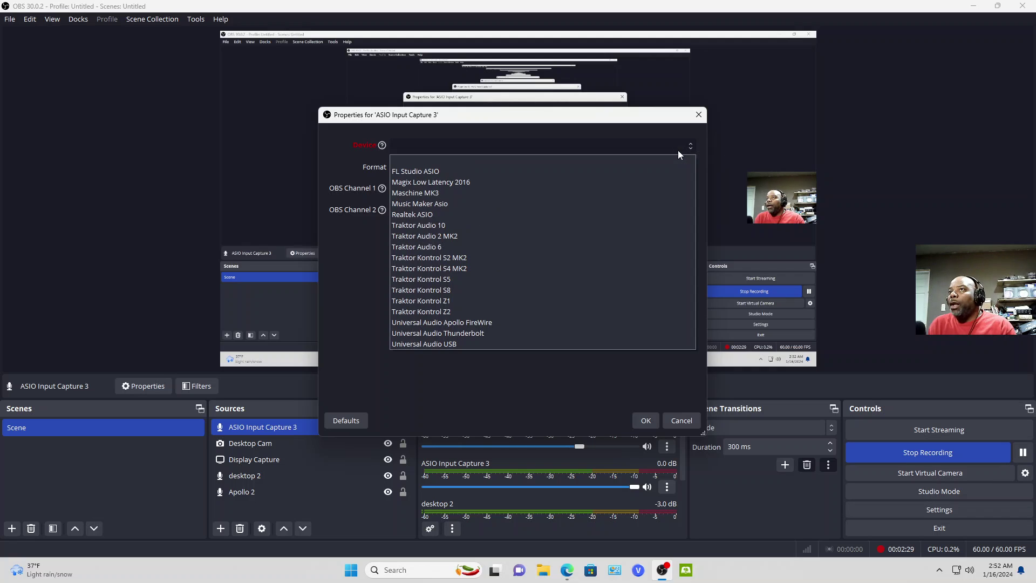
click(602, 335)
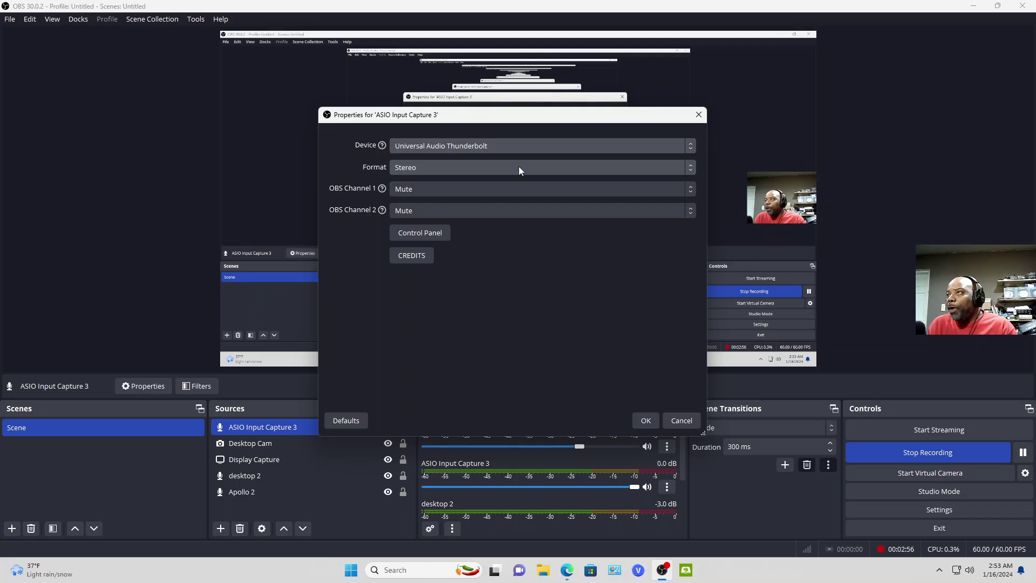
click(527, 193)
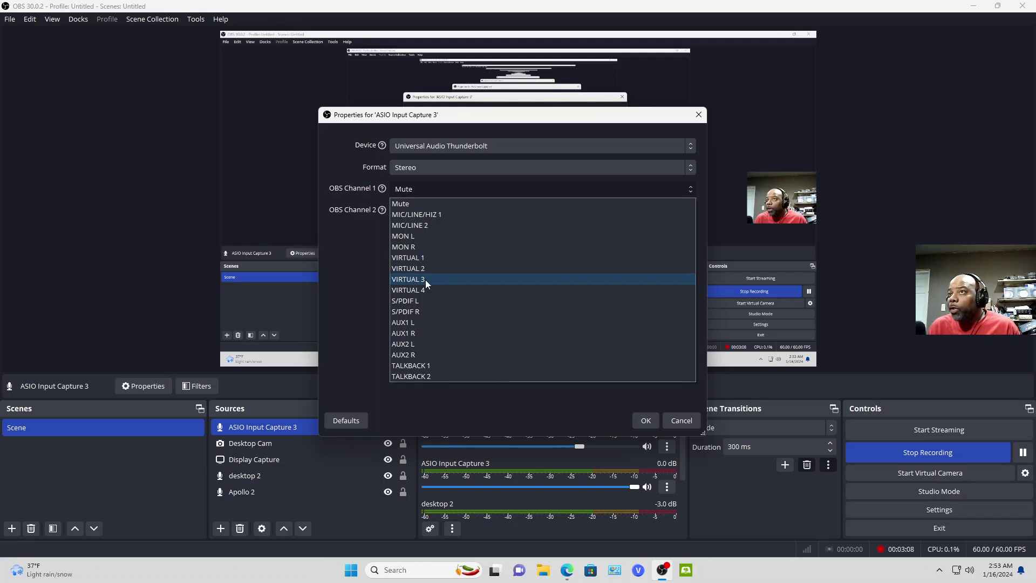
click(461, 258)
click(500, 211)
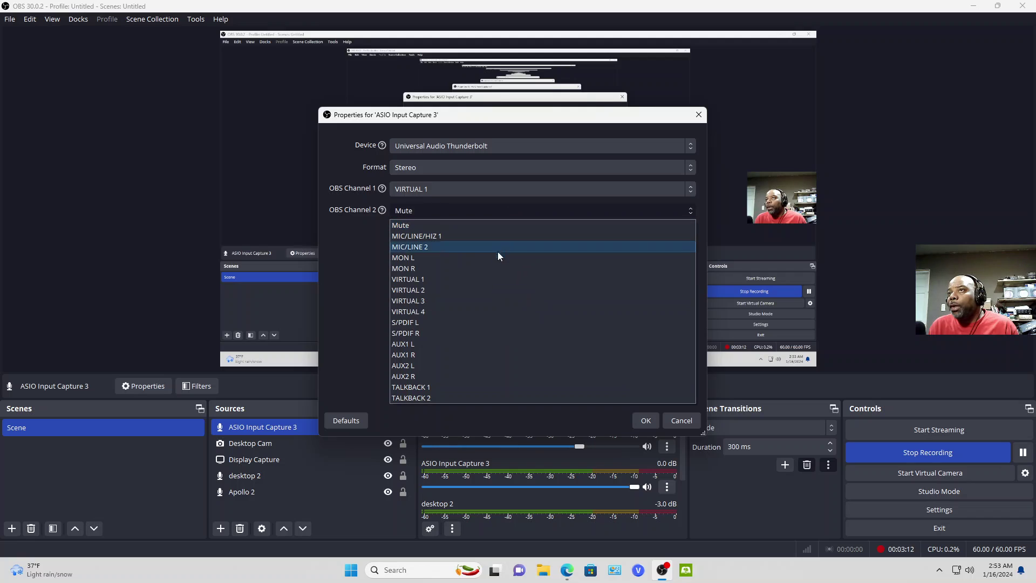
click(486, 290)
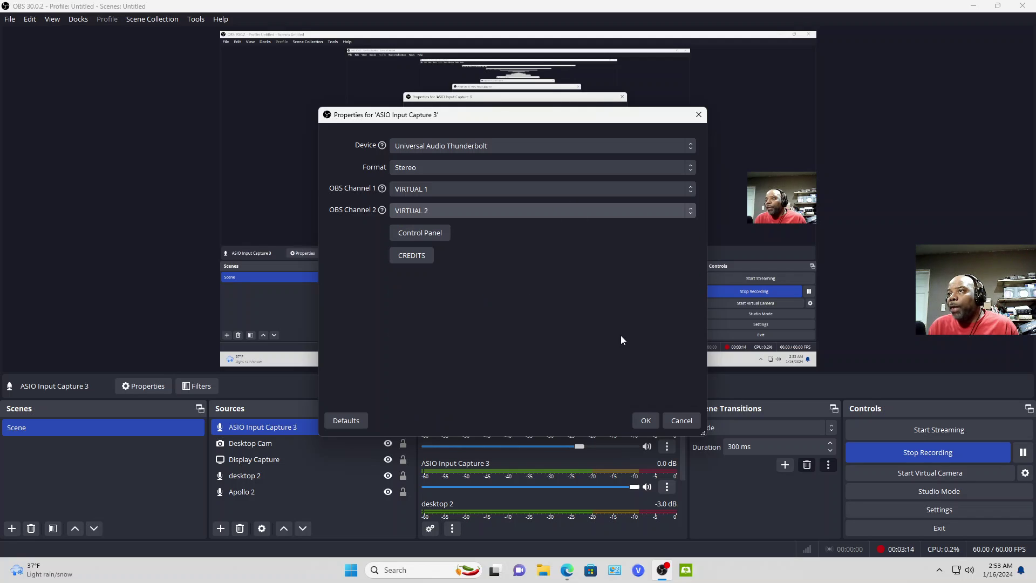
click(694, 422)
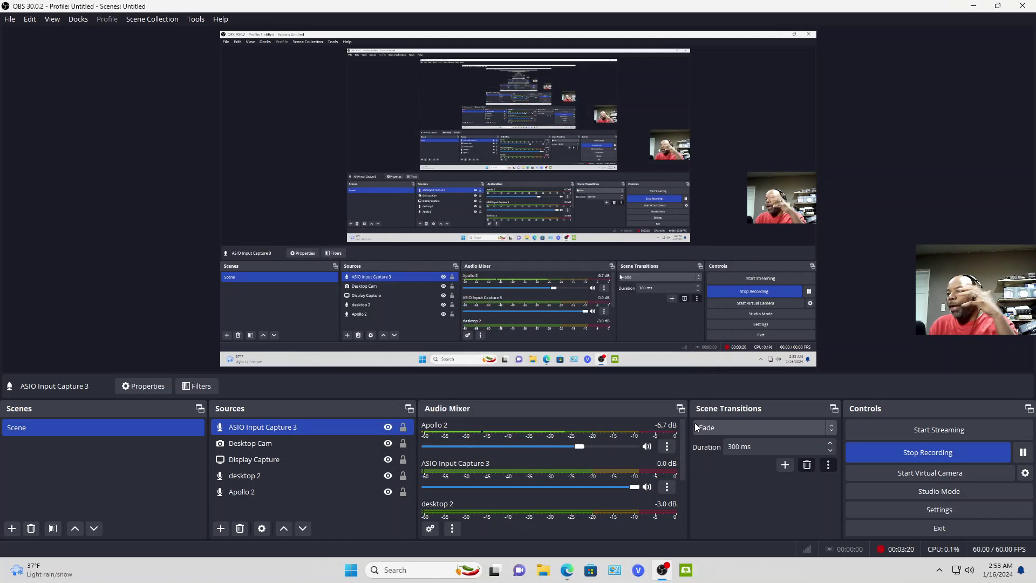
Open the Universal Audio Console, move it toward the middle of the desktop and widen it to expose the input channel strips.
click(941, 570)
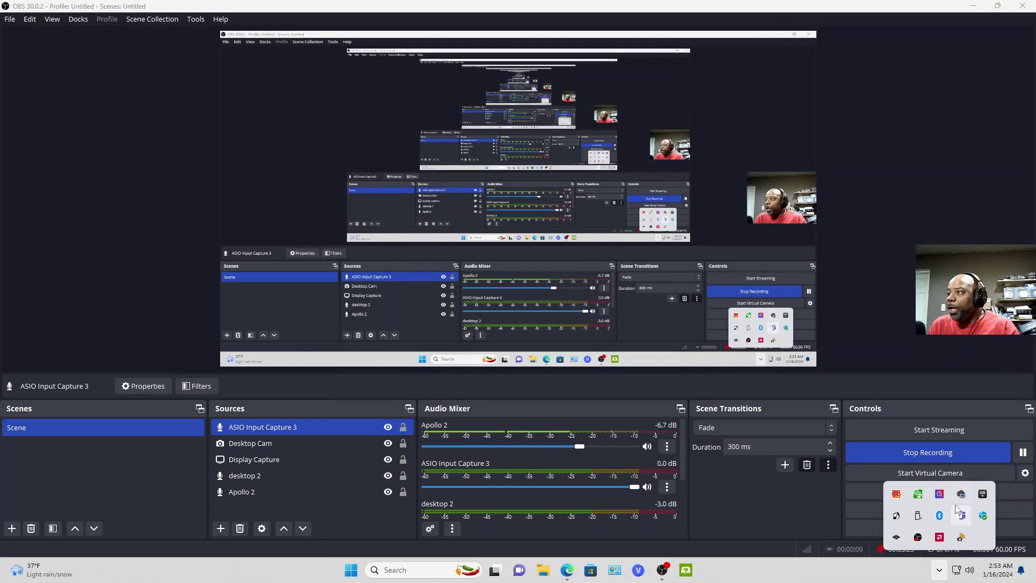
click(898, 538)
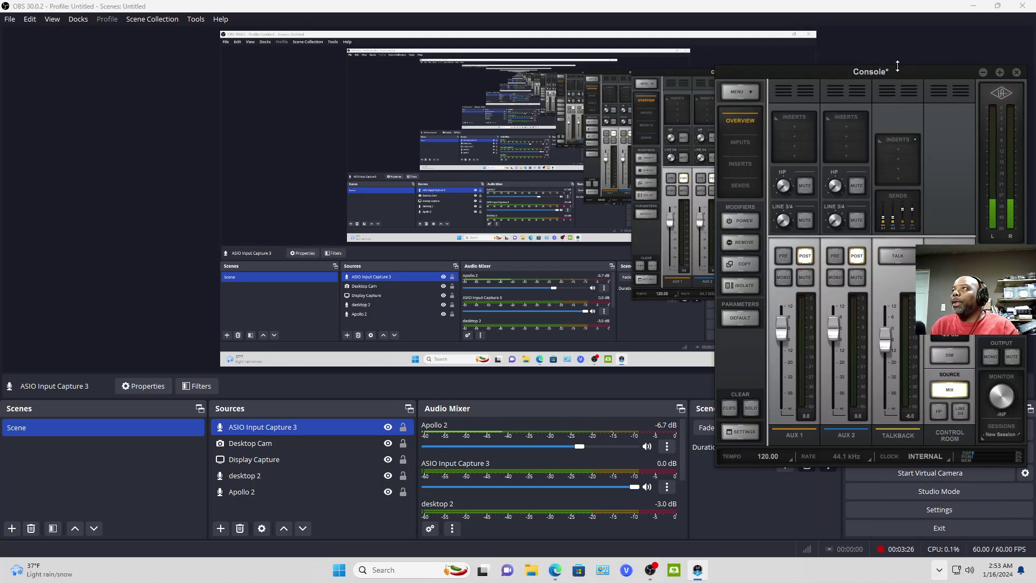
drag(912, 72, 570, 47)
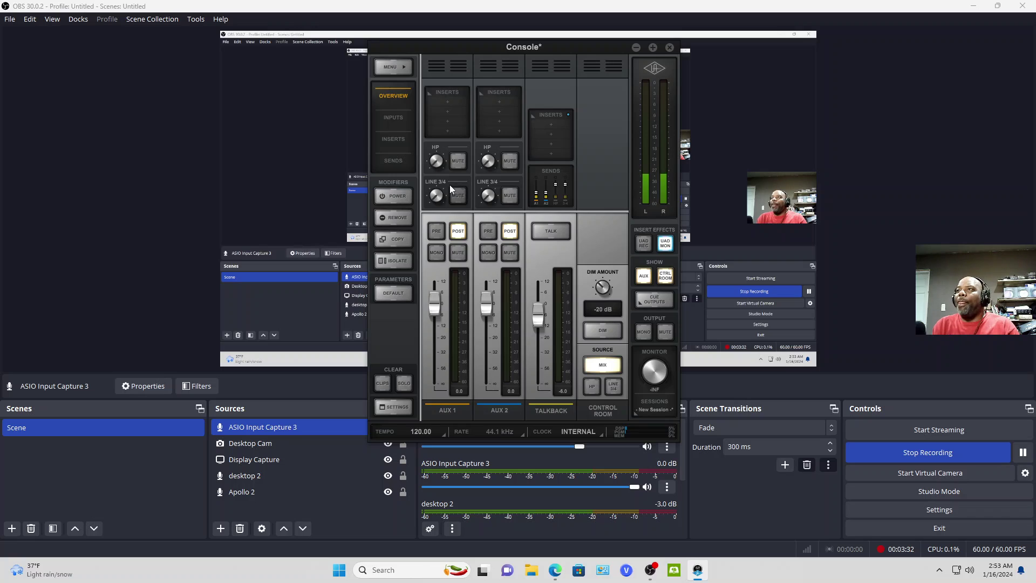
drag(560, 50, 526, 53)
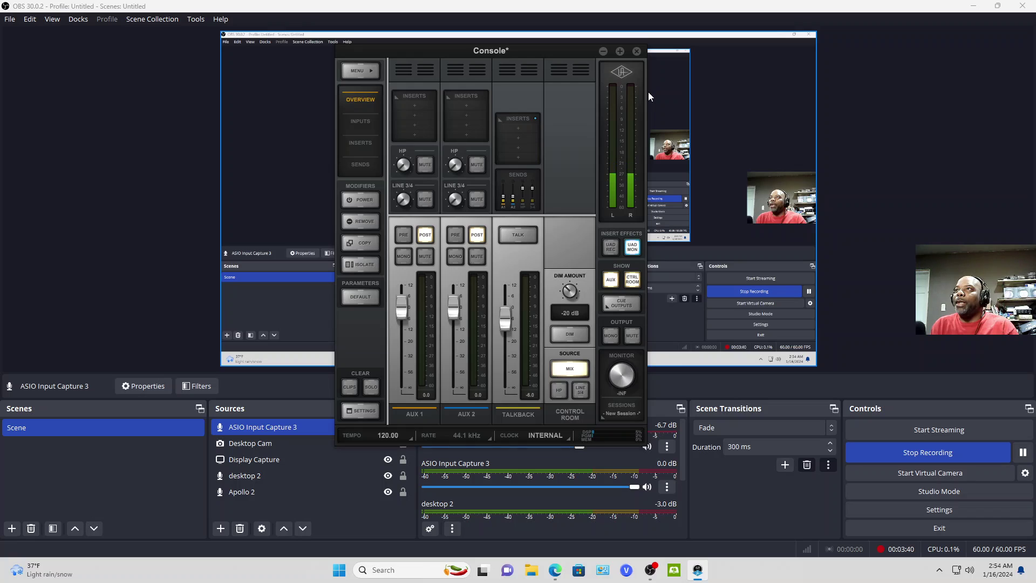
drag(646, 96, 776, 104)
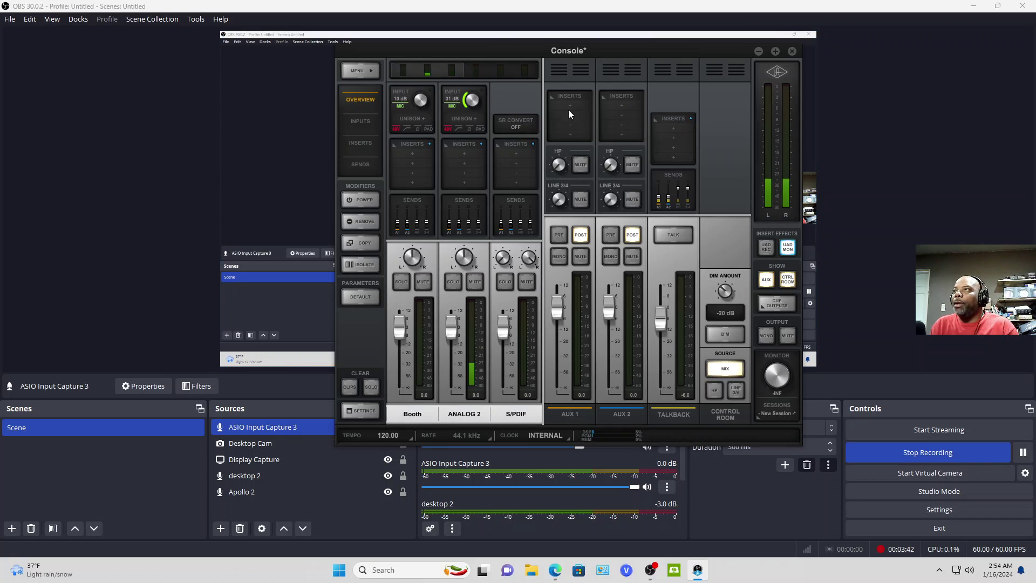
drag(337, 112, 224, 115)
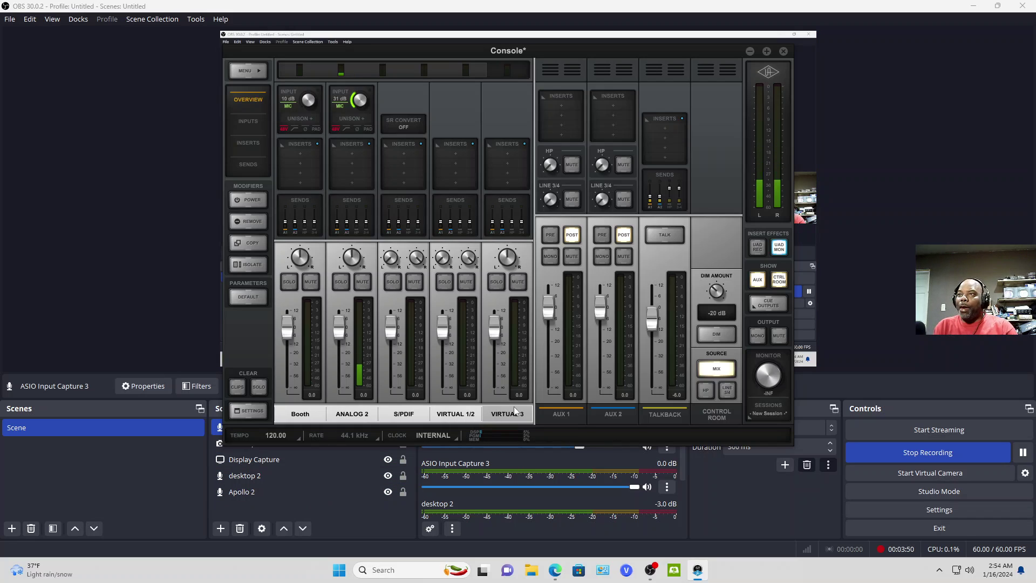
Unlink the VIRTUAL 1/2 stereo pair into mono channels and widen the Console window to show all virtual channels.
click(473, 410)
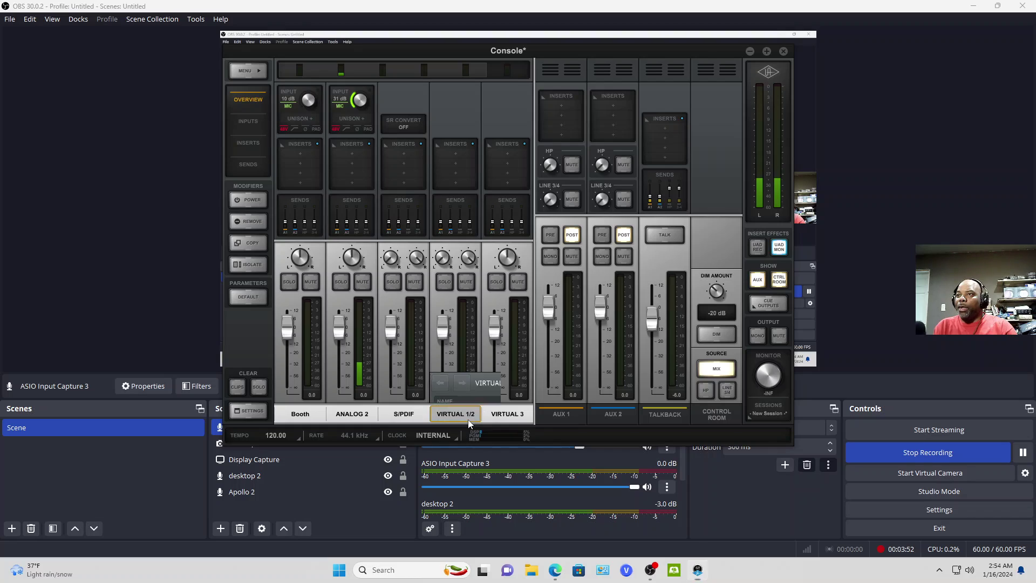
click(530, 388)
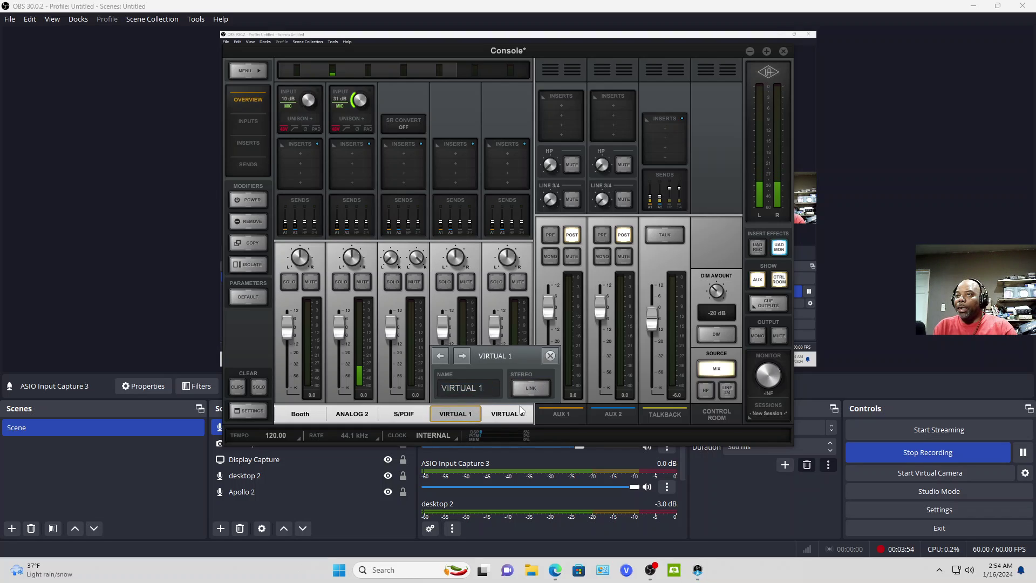
click(532, 337)
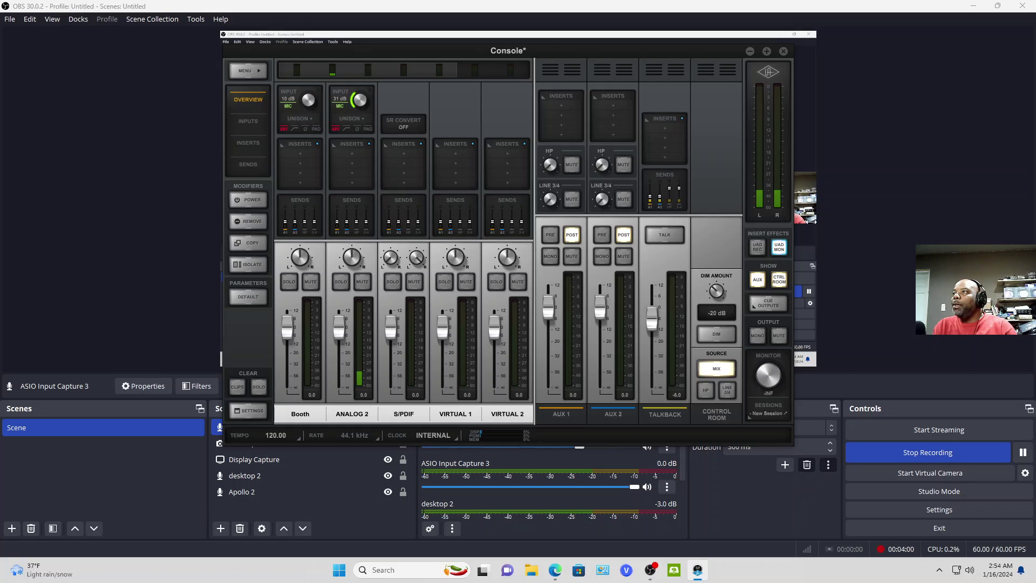
drag(810, 222, 943, 216)
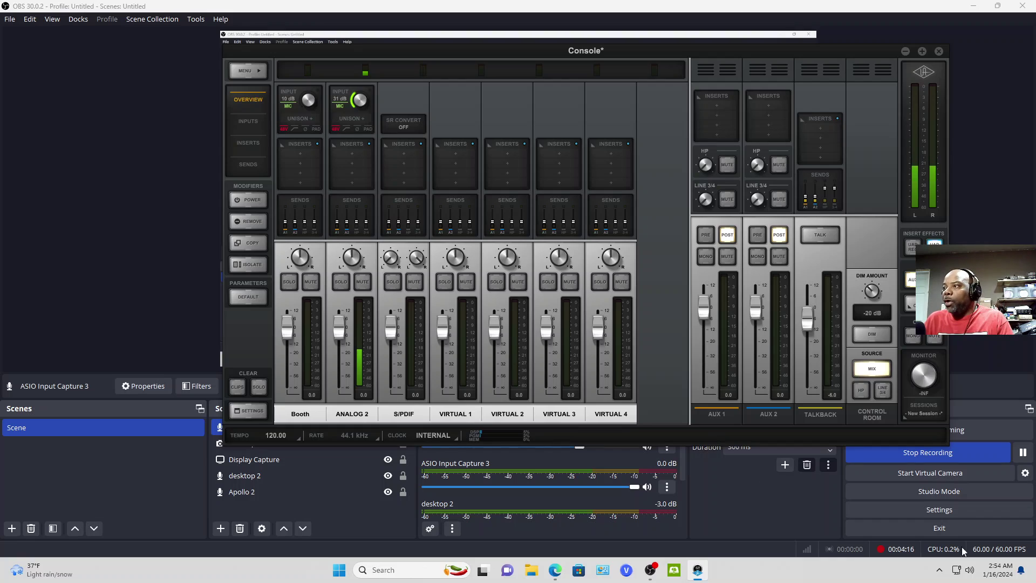
Examine the virtual channel inputs and outputs in the I/O matrix of the Console settings, and close the settings.
click(939, 569)
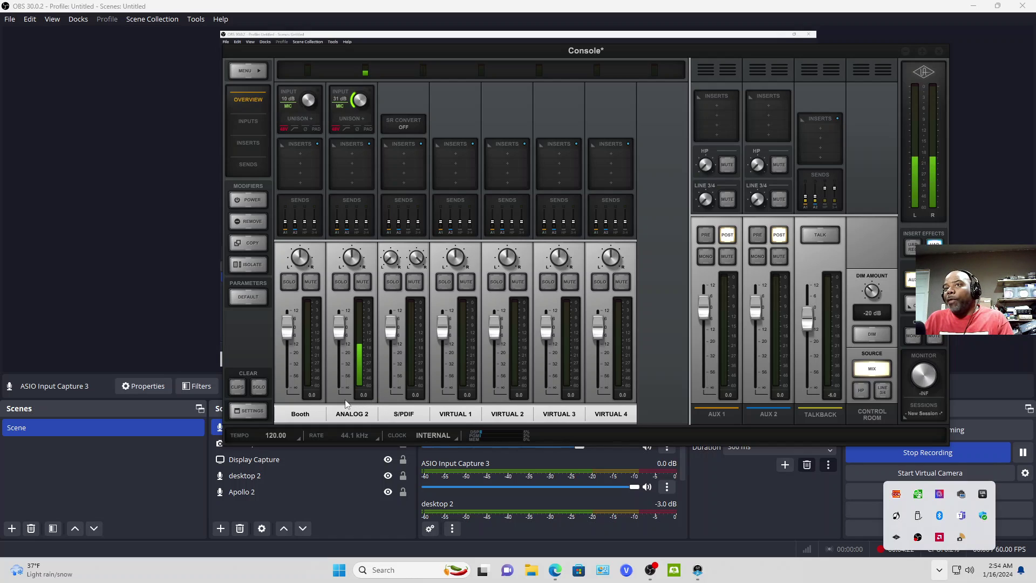
click(261, 409)
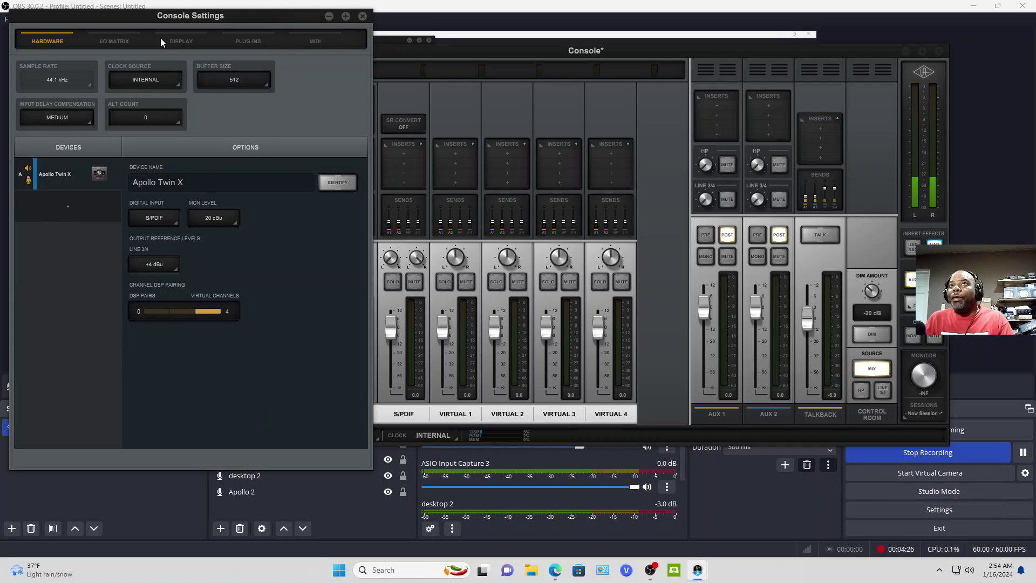
click(121, 42)
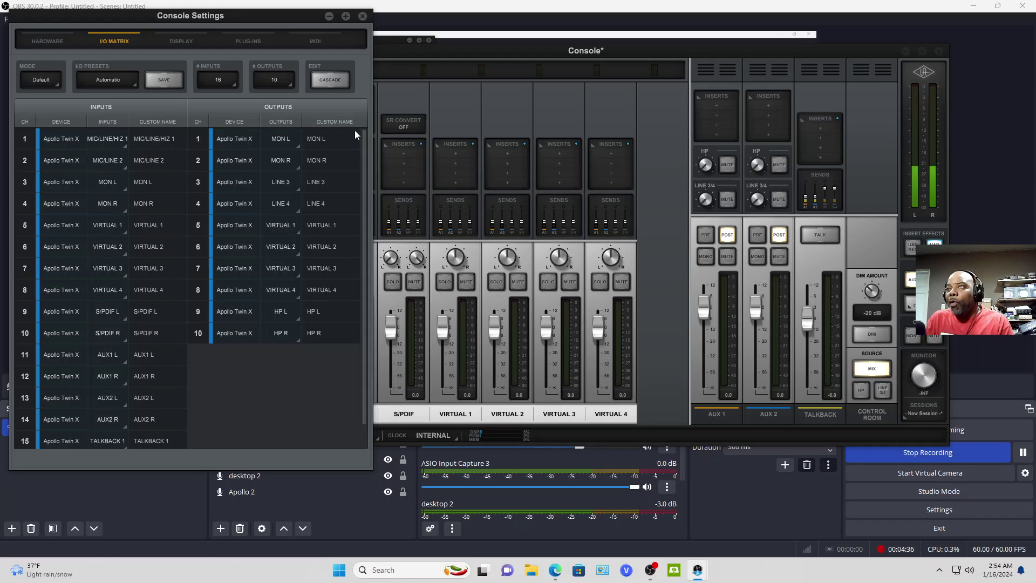
click(363, 17)
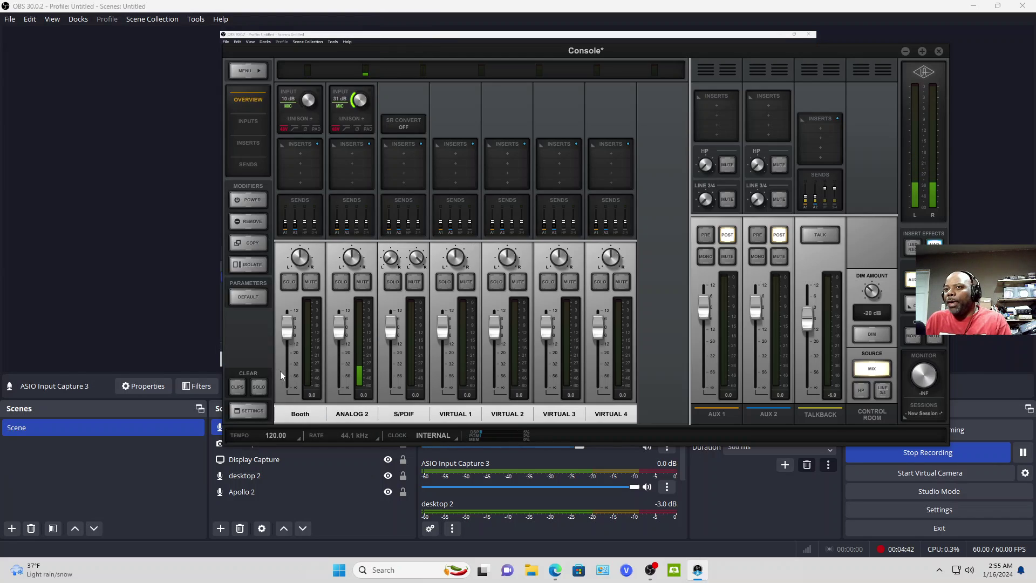
In the Console hardware settings, try channel DSP pairing at 2 DSP pairs and 0 virtual channels, and set it to 1 pair and 2 virtual channels.
click(259, 411)
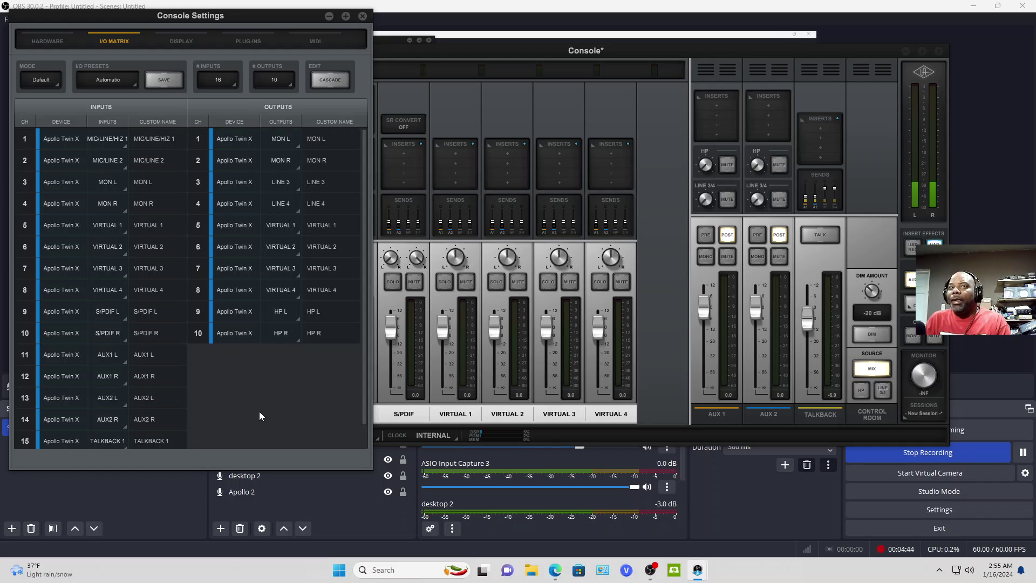
click(54, 43)
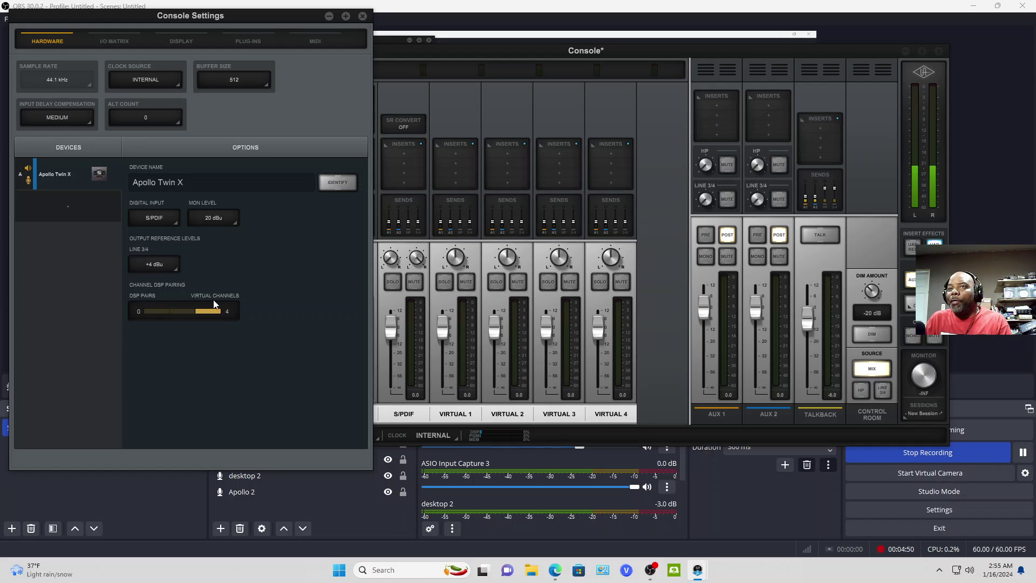
drag(202, 311, 179, 311)
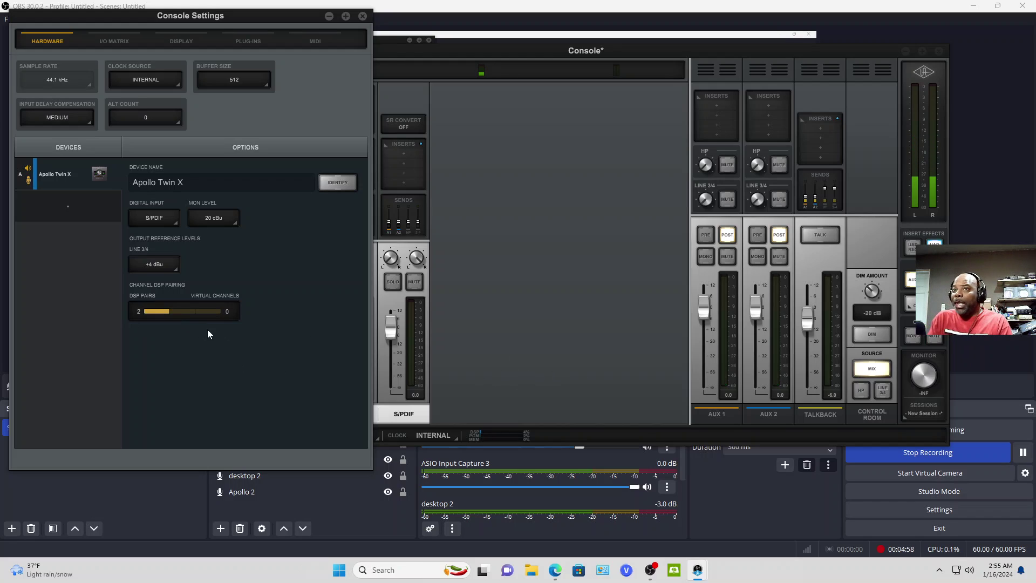
click(183, 312)
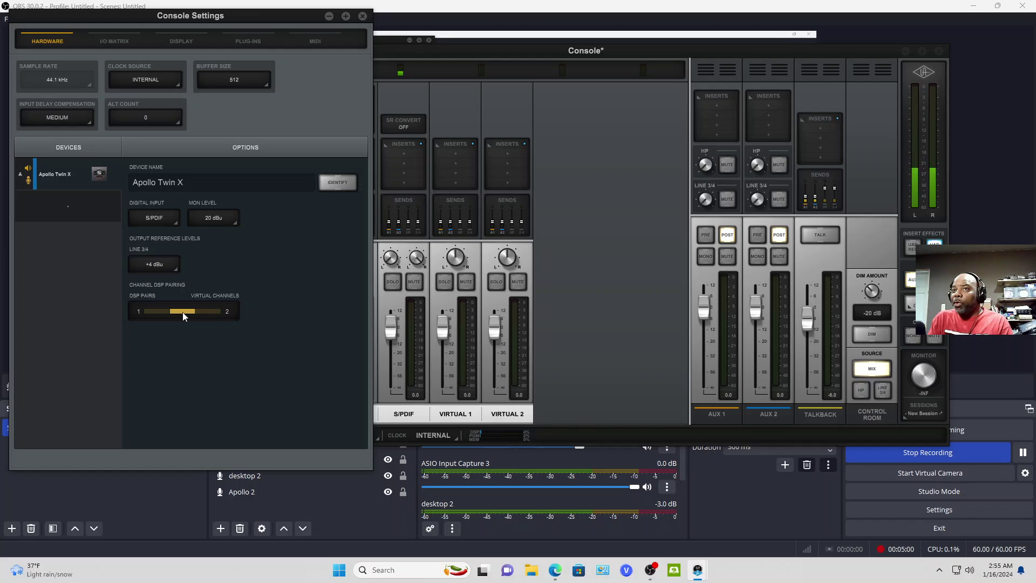
Set the channel DSP pairing to 0 pairs and 4 virtual channels, and move the Console window so all its channel strips show.
click(214, 309)
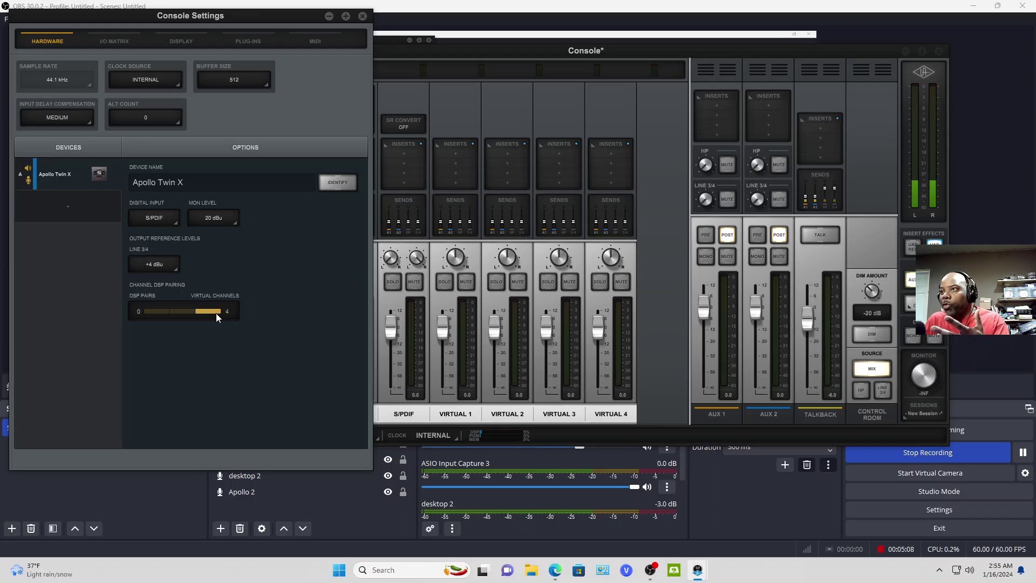
drag(840, 51, 715, 56)
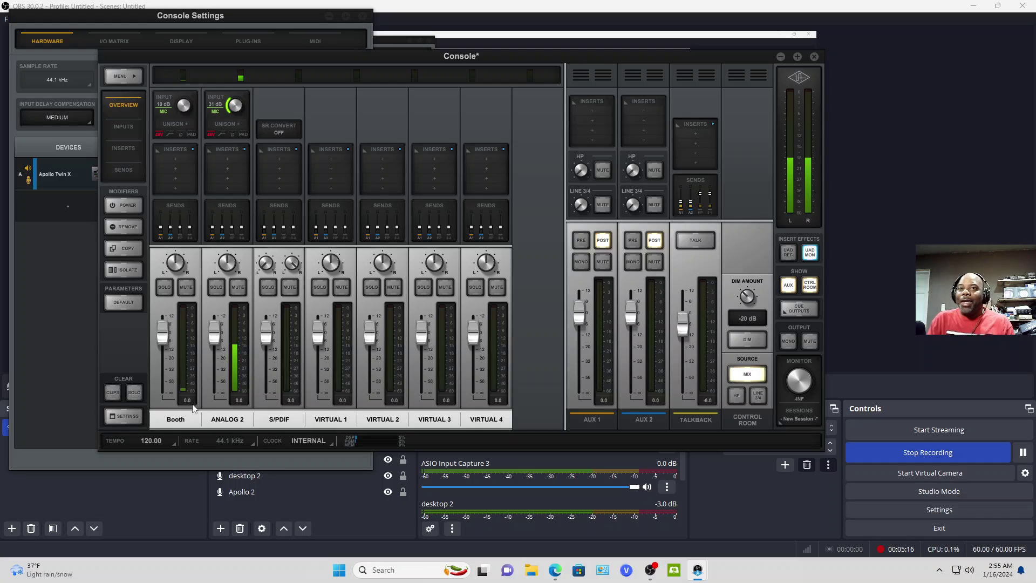
Examine the four virtual channels in the I/O matrix of the Console settings, close the settings, and minimize the Console to return to OBS.
click(124, 415)
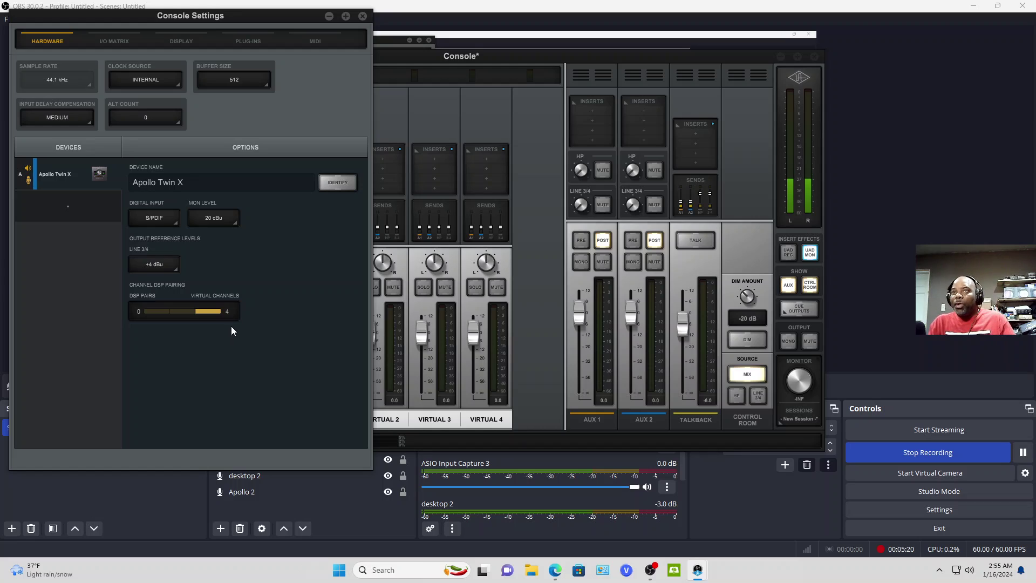
click(123, 41)
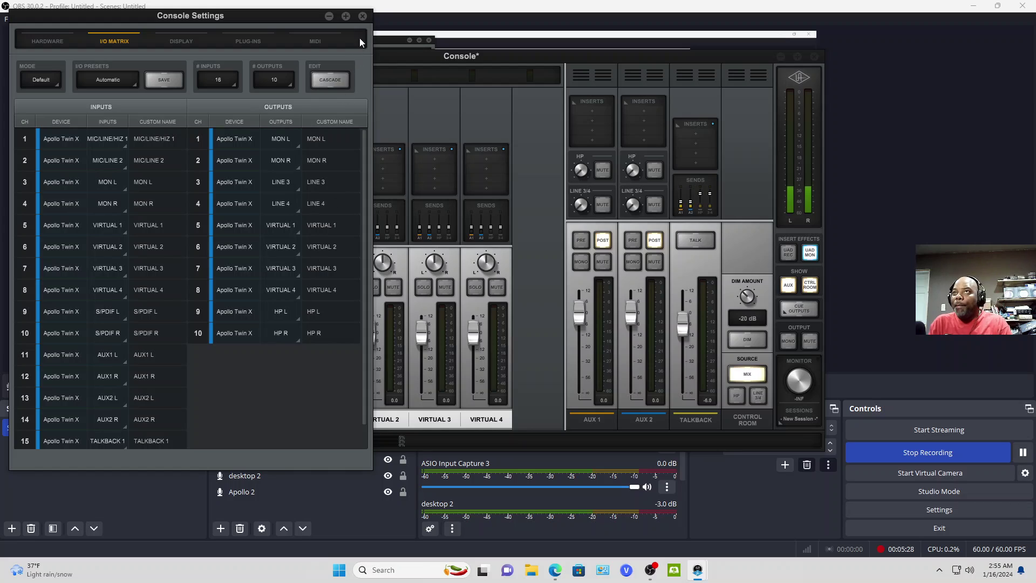
click(363, 17)
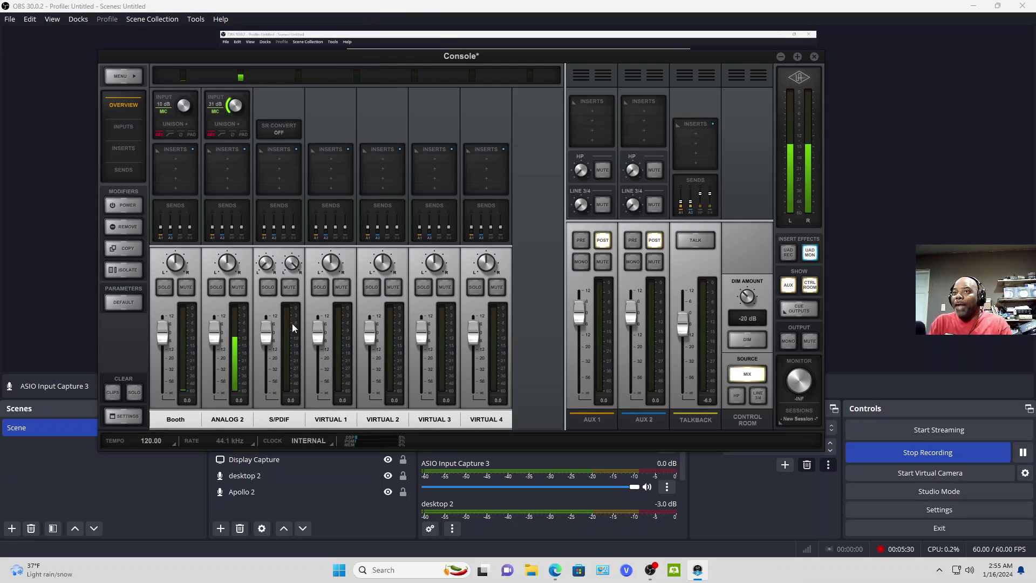
click(780, 56)
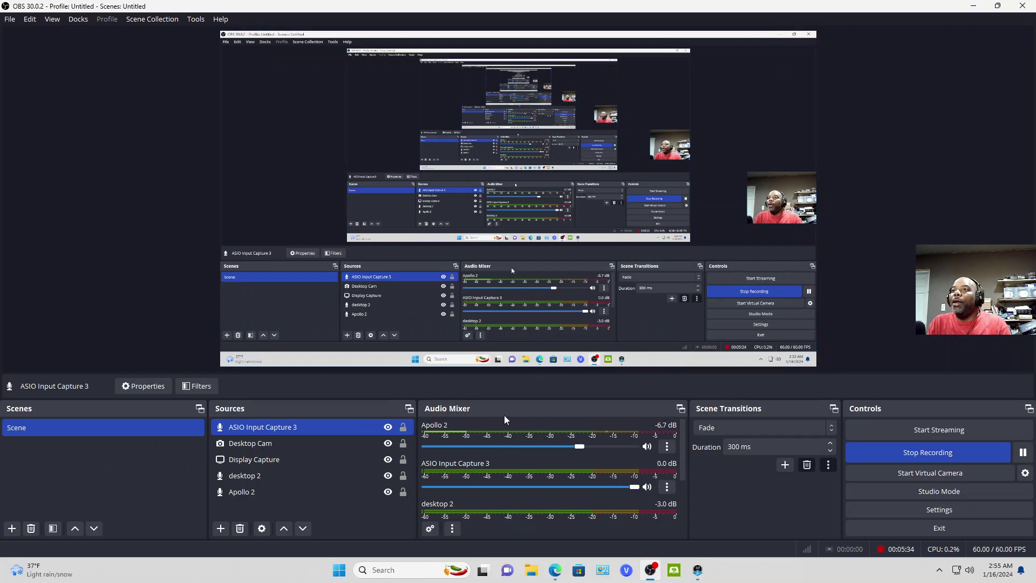
Remove the ASIO Input Capture 3 source from the scene.
ctrl+click(286, 475)
mouse_move(286, 474)
mouse_down()
mouse_move(281, 490)
mouse_move(283, 481)
mouse_up()
click(274, 490)
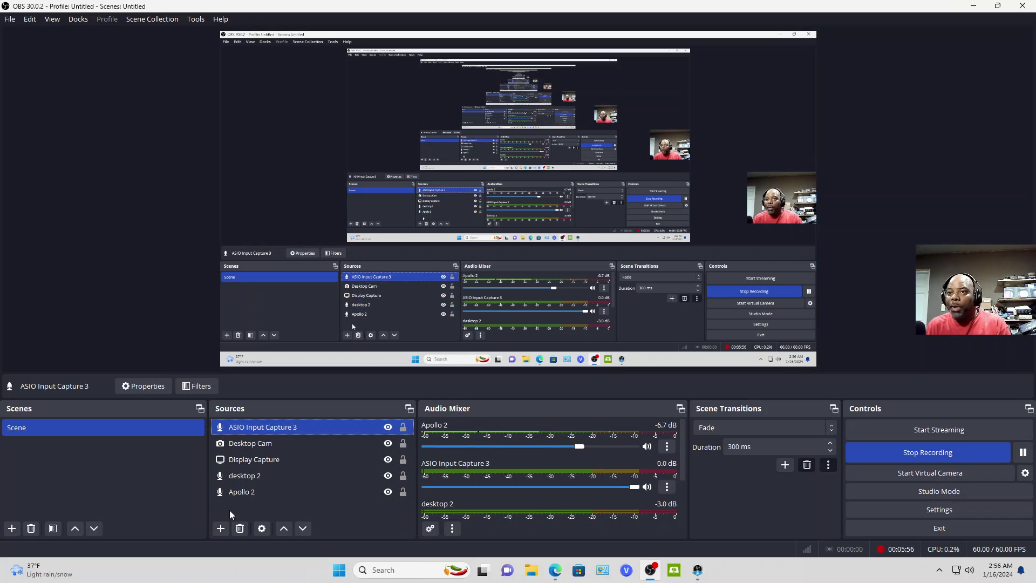
click(240, 529)
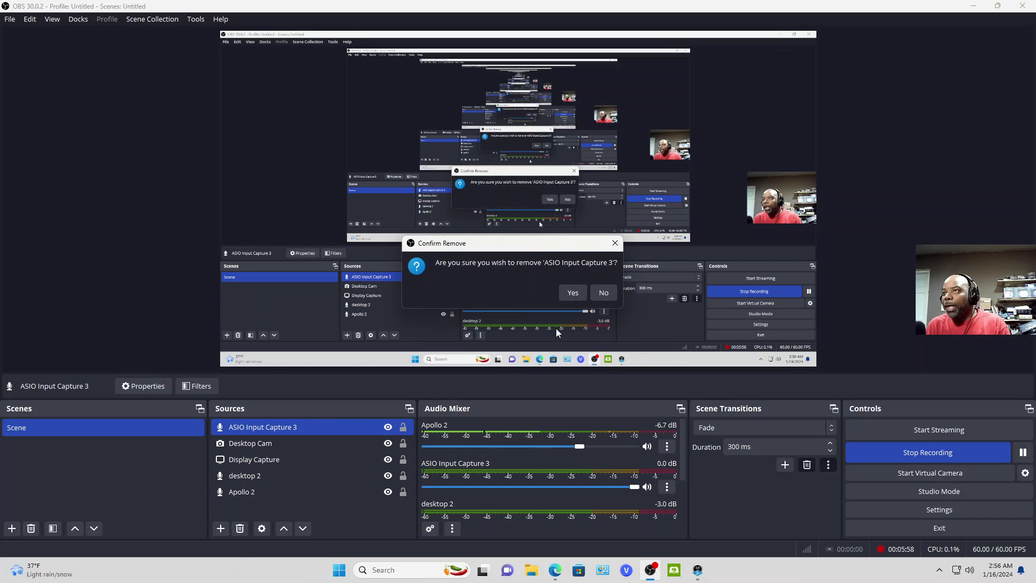
click(572, 292)
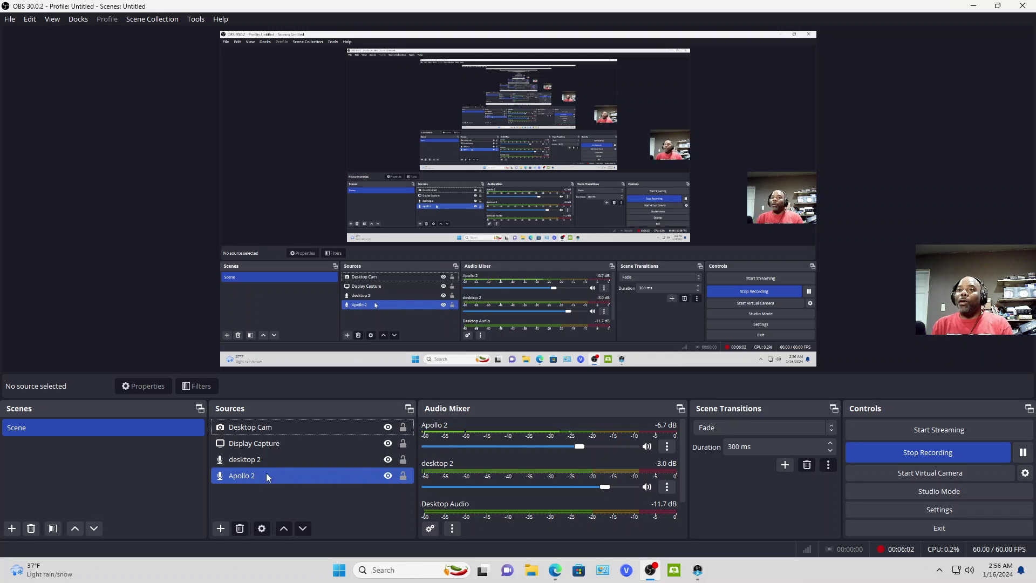
Add a new ASIO Input Capture source named "ASIO Input Capture 3" to the scene.
click(220, 528)
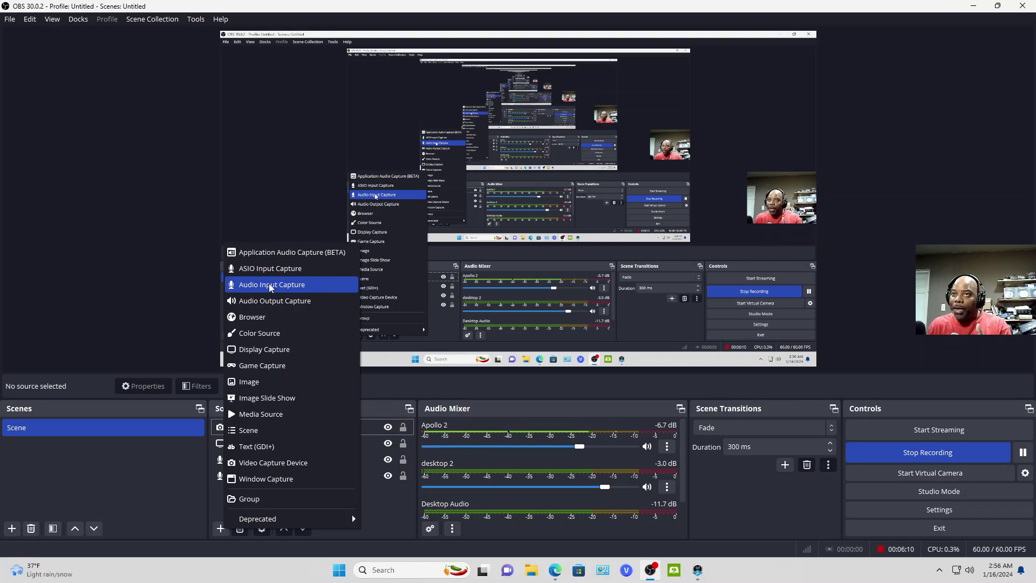
click(282, 268)
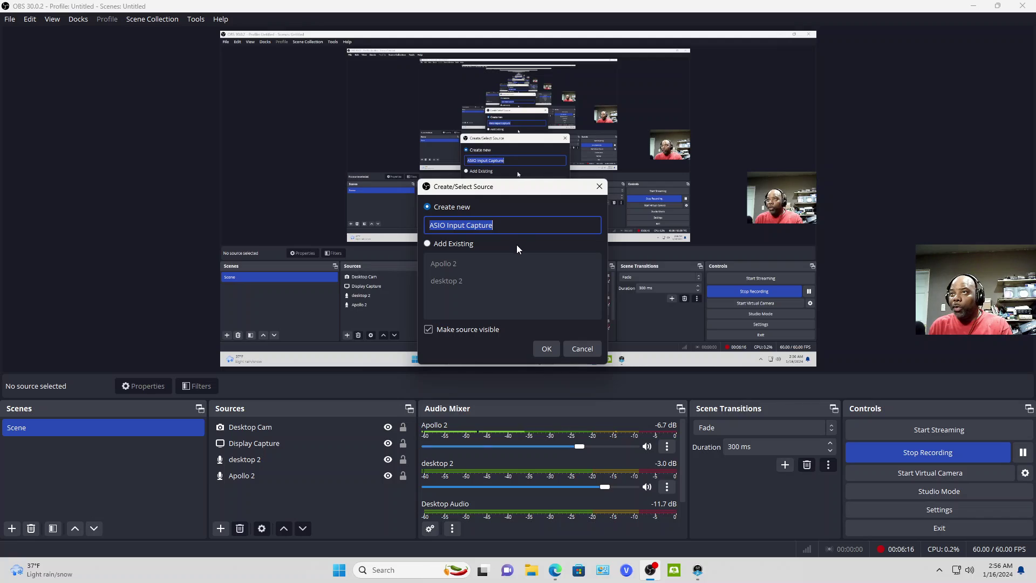
click(540, 222)
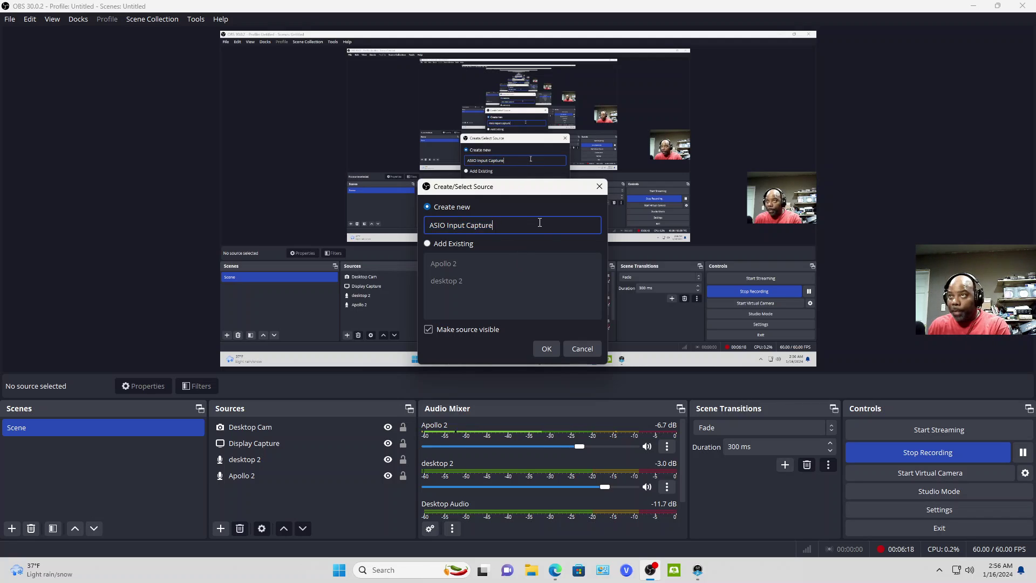
text(3)
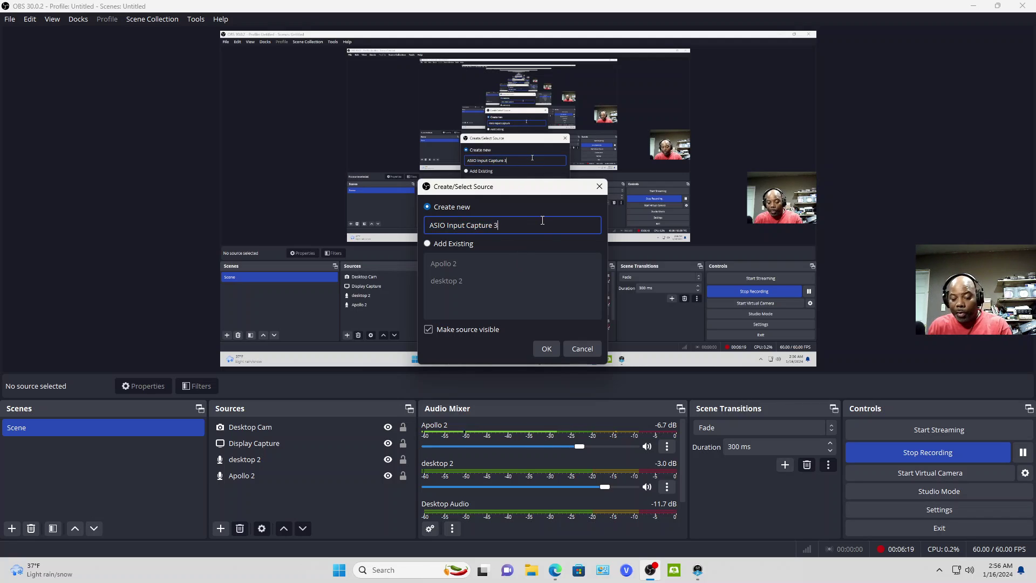
click(549, 349)
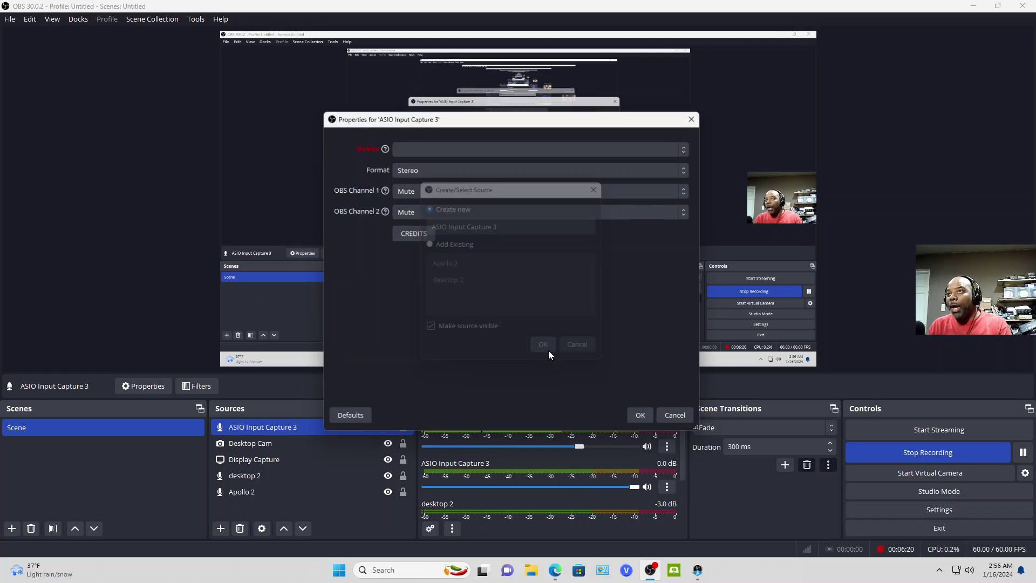
In the new source's properties, choose Universal Audio Thunderbolt as the device and keep the format at Stereo.
click(566, 153)
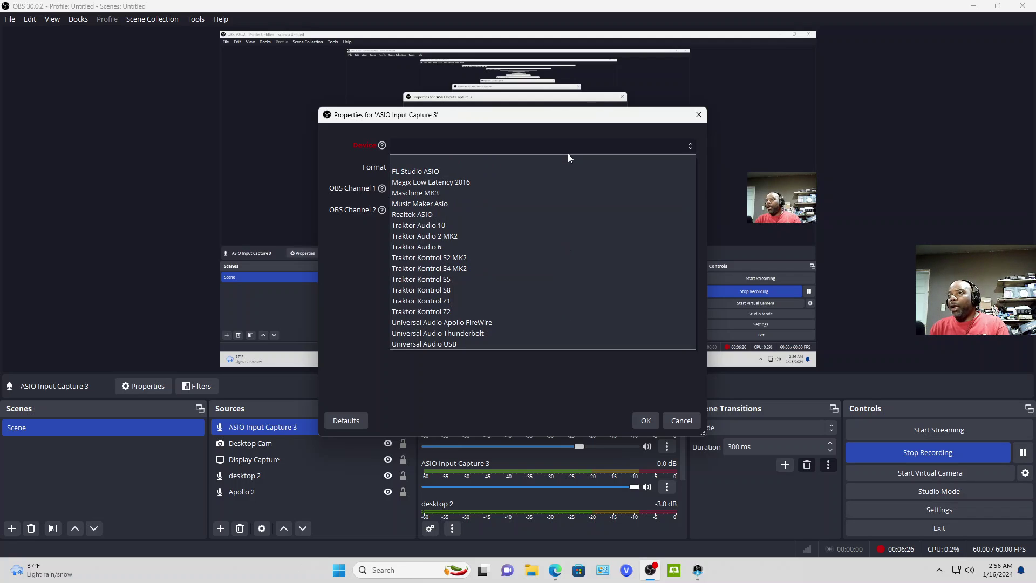
click(551, 333)
click(621, 170)
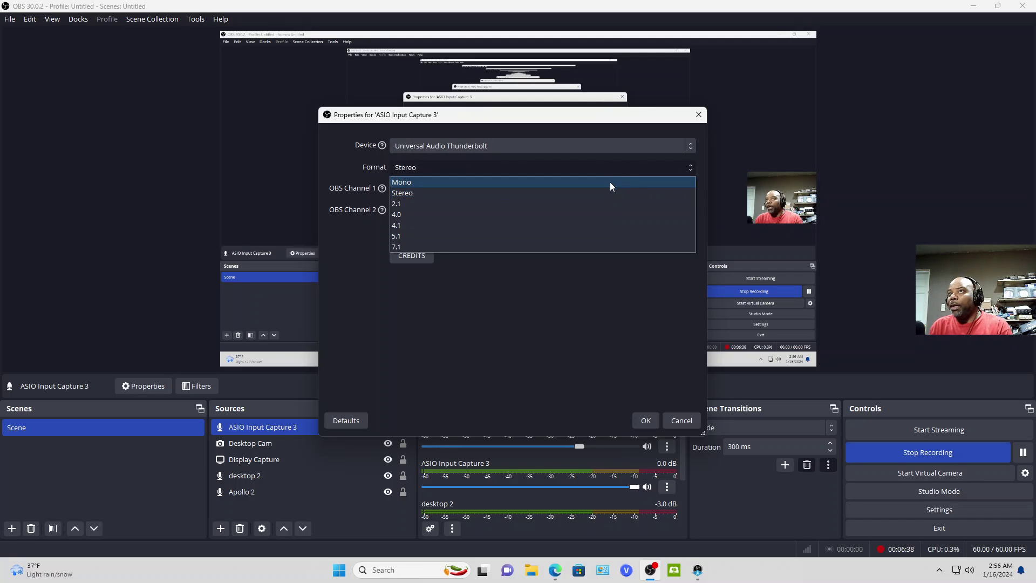
click(605, 191)
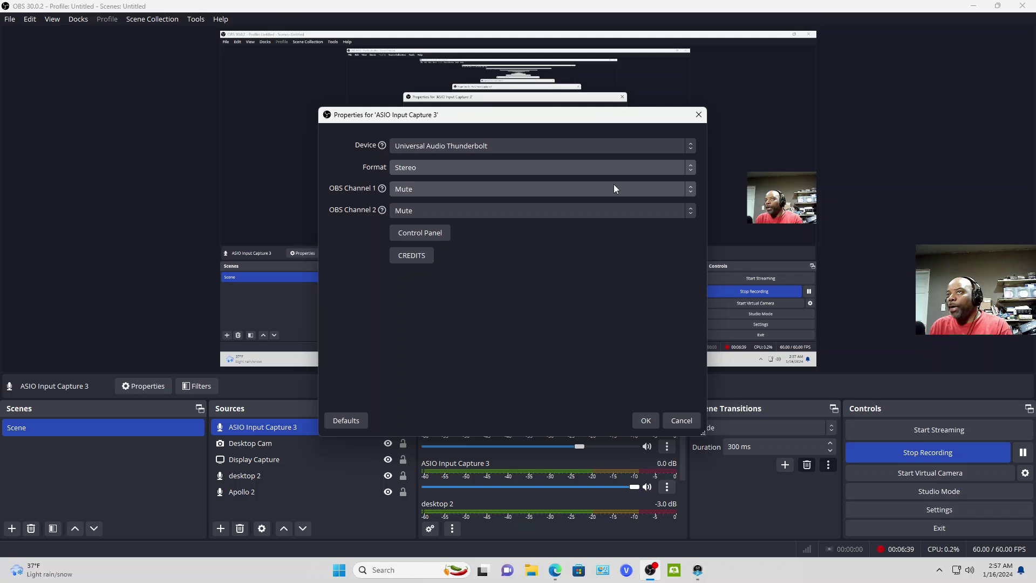
Try assigning VIRTUAL 1 to OBS Channel 1 and VIRTUAL 2 to OBS Channel 2, and cancel the source properties.
click(650, 187)
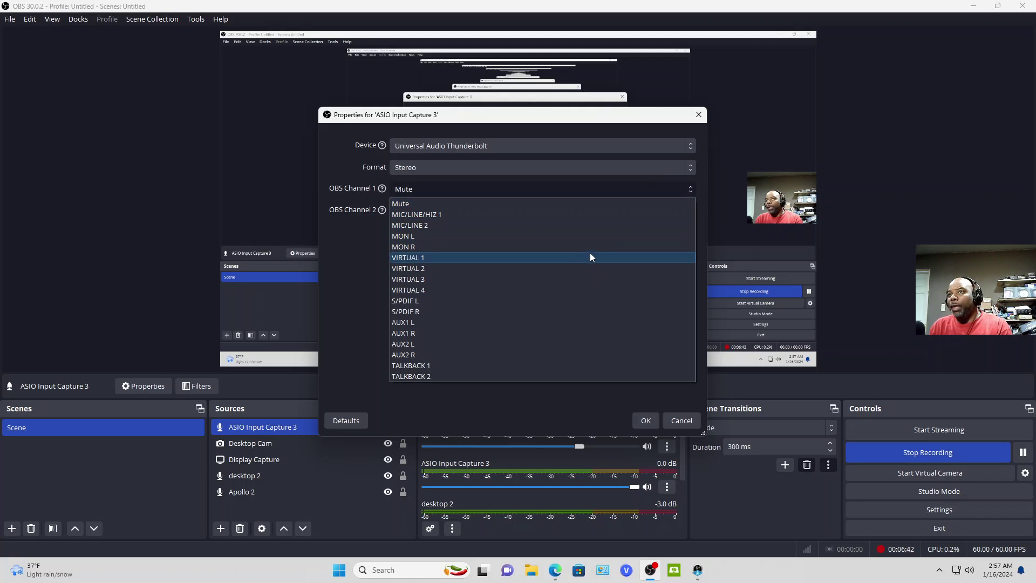
click(558, 260)
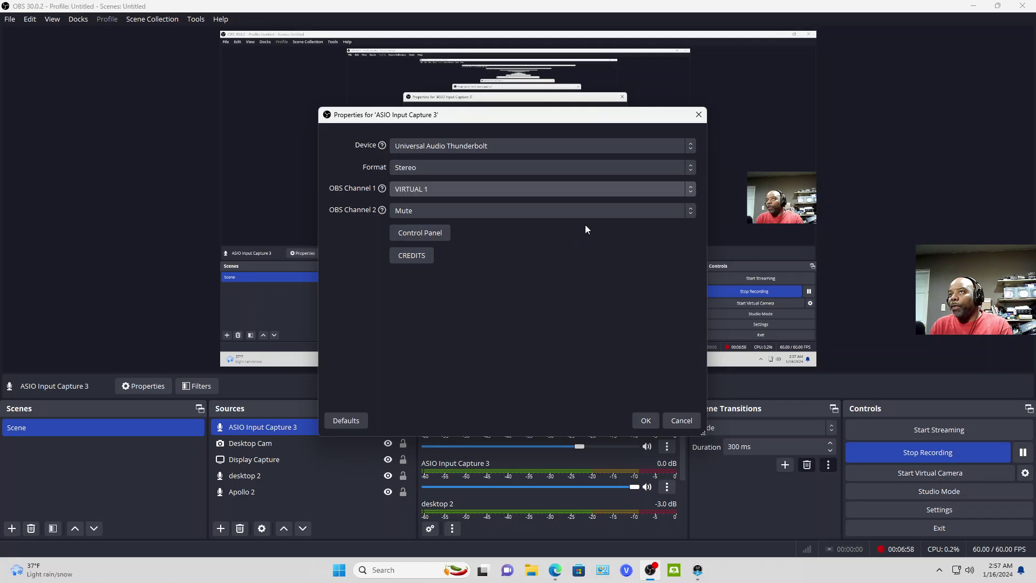
click(599, 214)
click(574, 290)
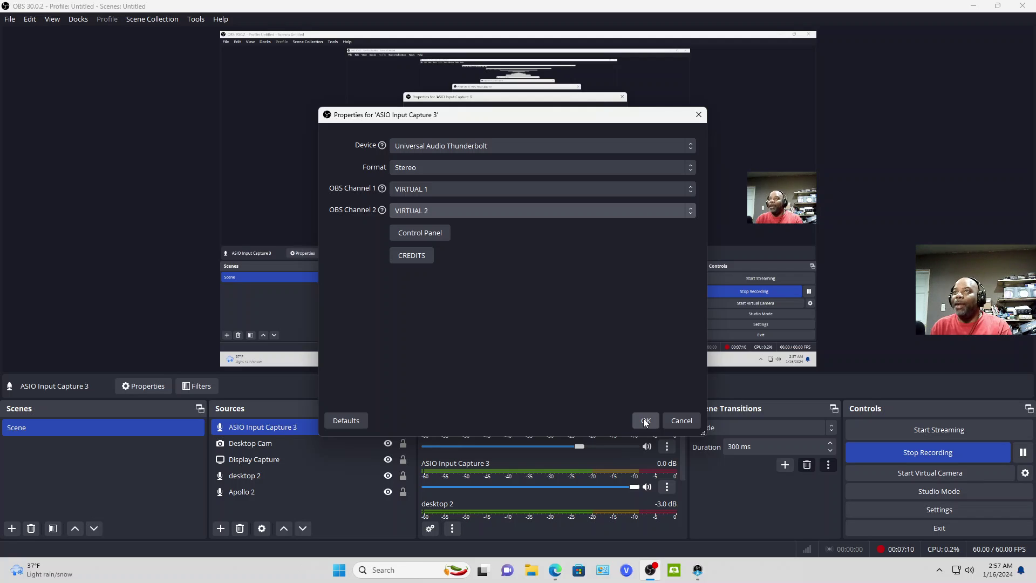
click(686, 423)
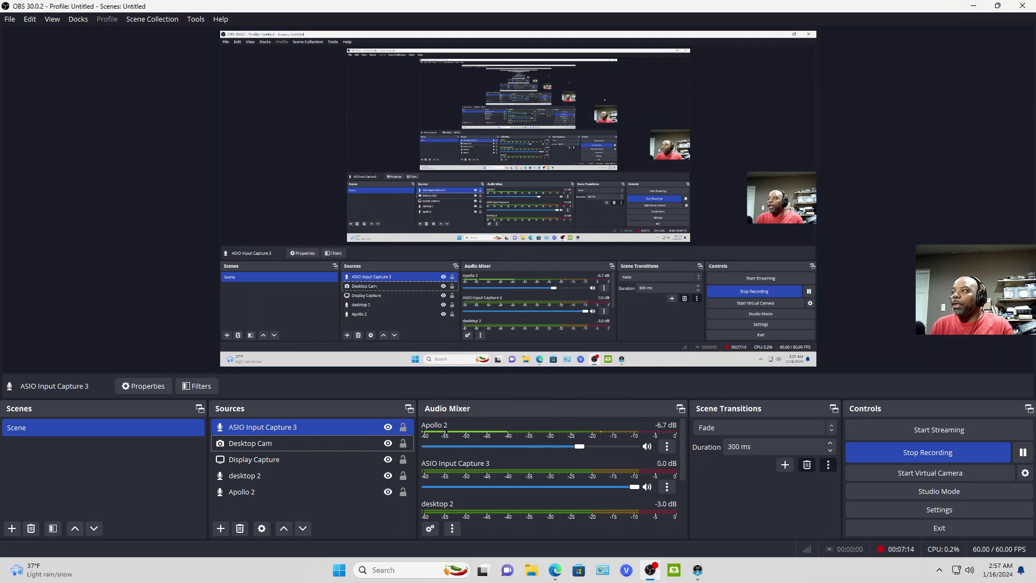